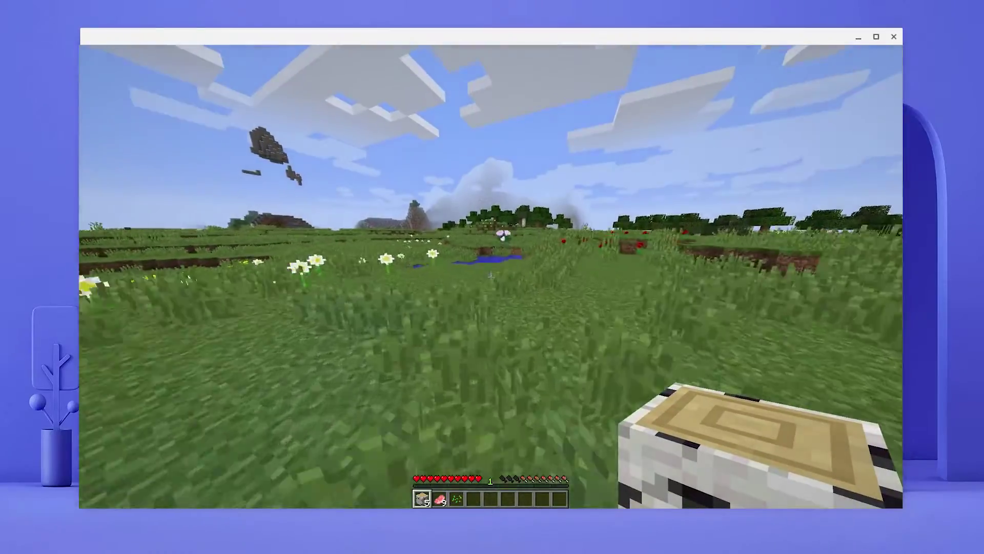
- Walk the player forward to the pond's edge and into the water
key("w")
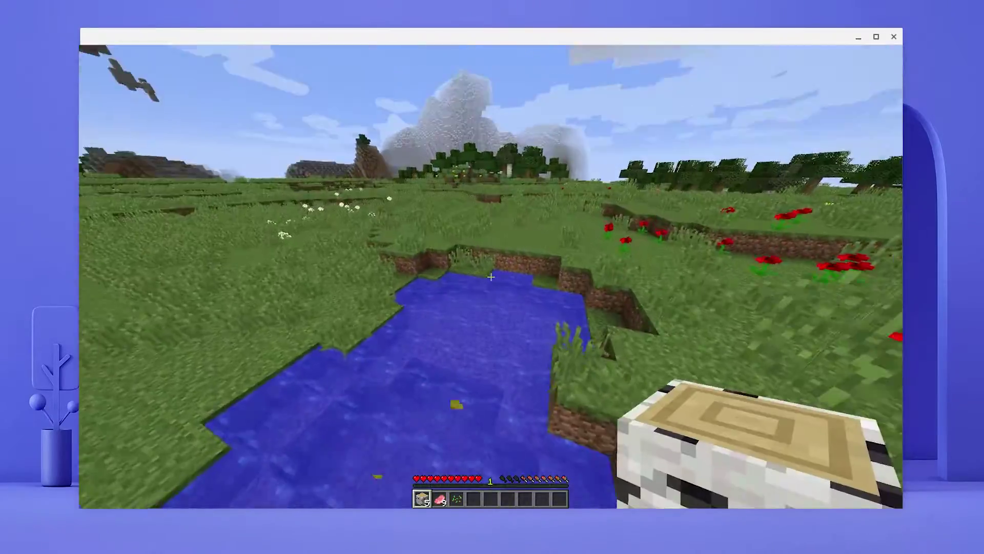
key("w")
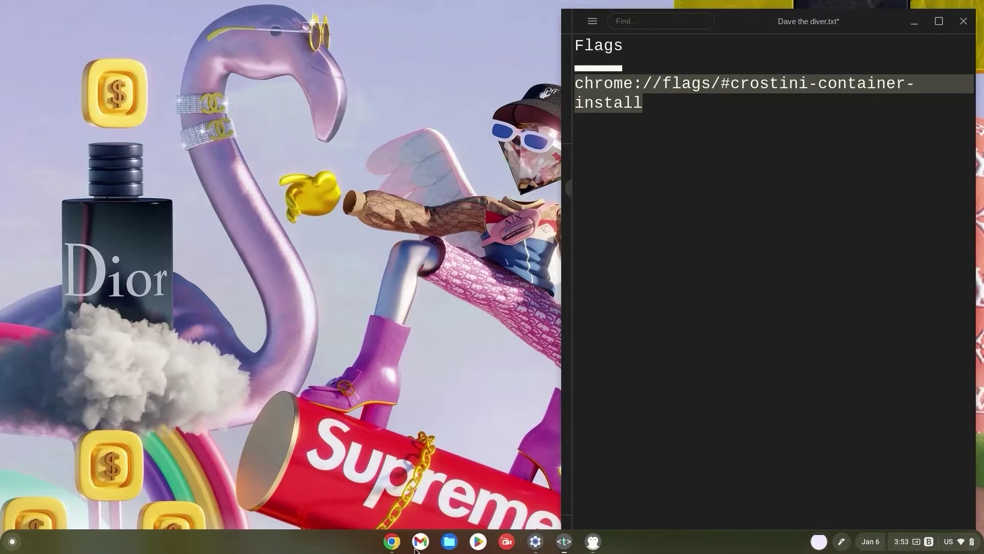
- Load chrome://flags/#crostini-container-install in Chrome and set its Debian version to Bullseye
left_click(392, 546)
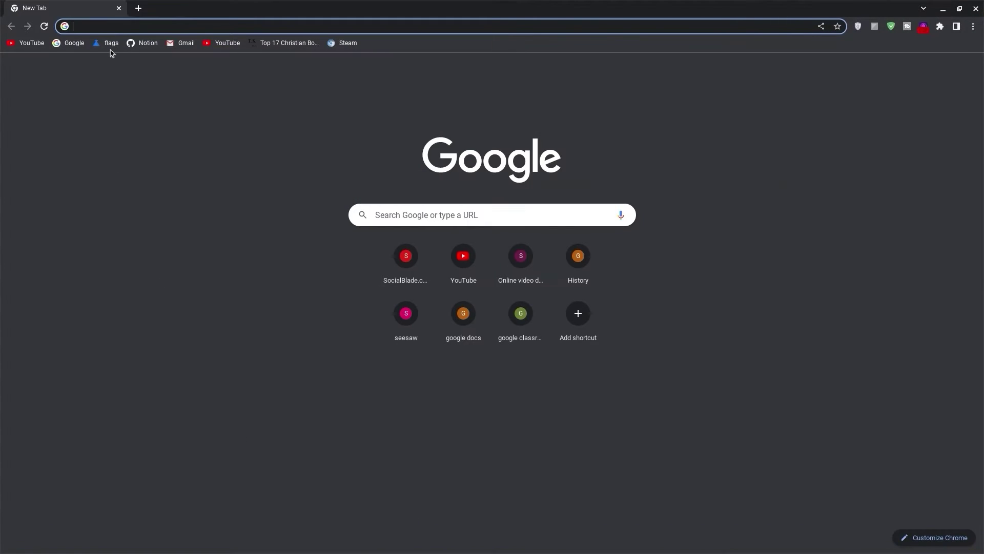
type("chrome://flags/#crostini-container-install")
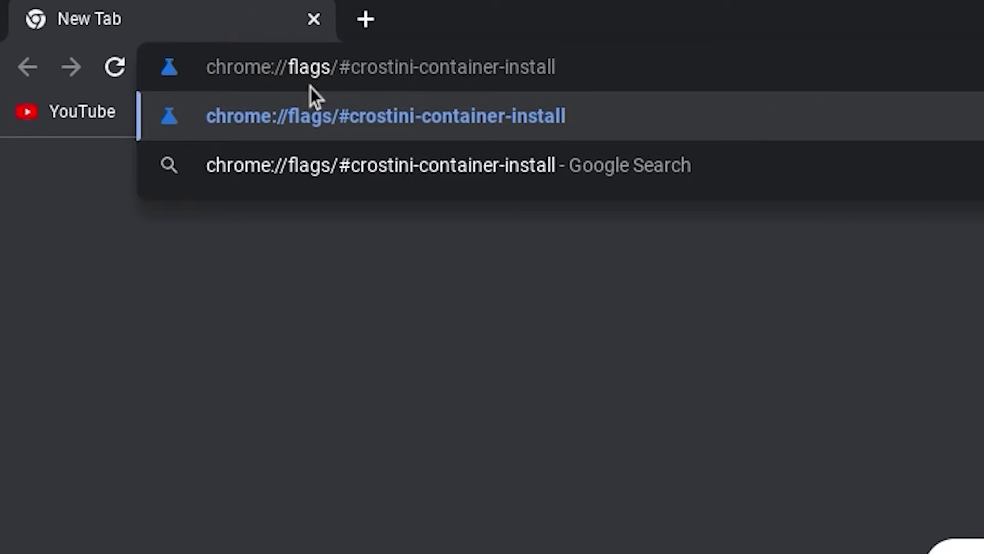
key("Return")
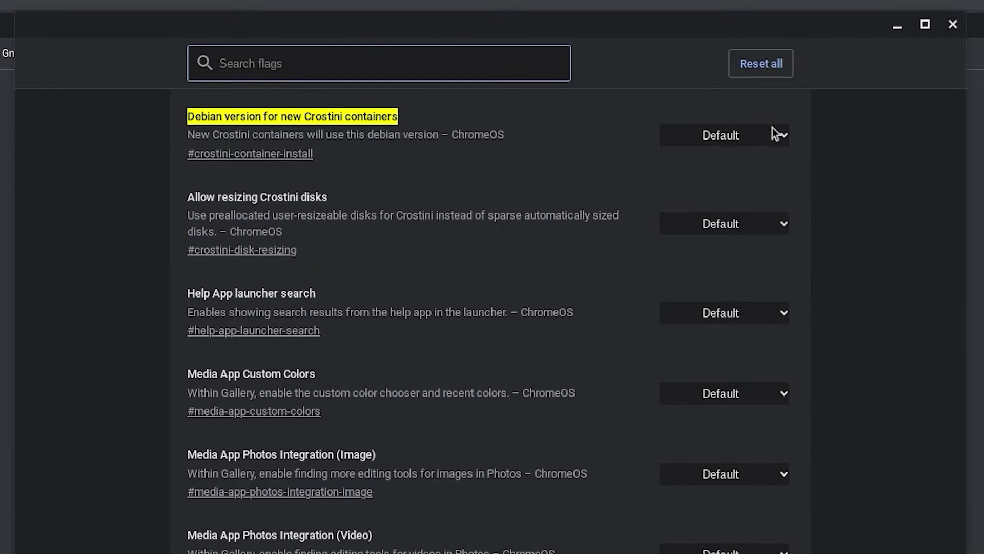
left_click(782, 136)
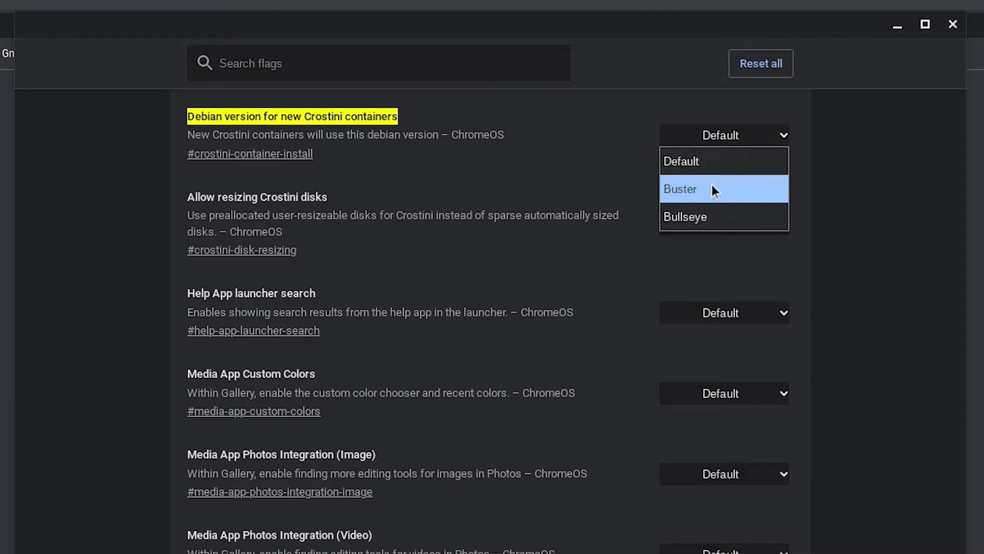
left_click(693, 217)
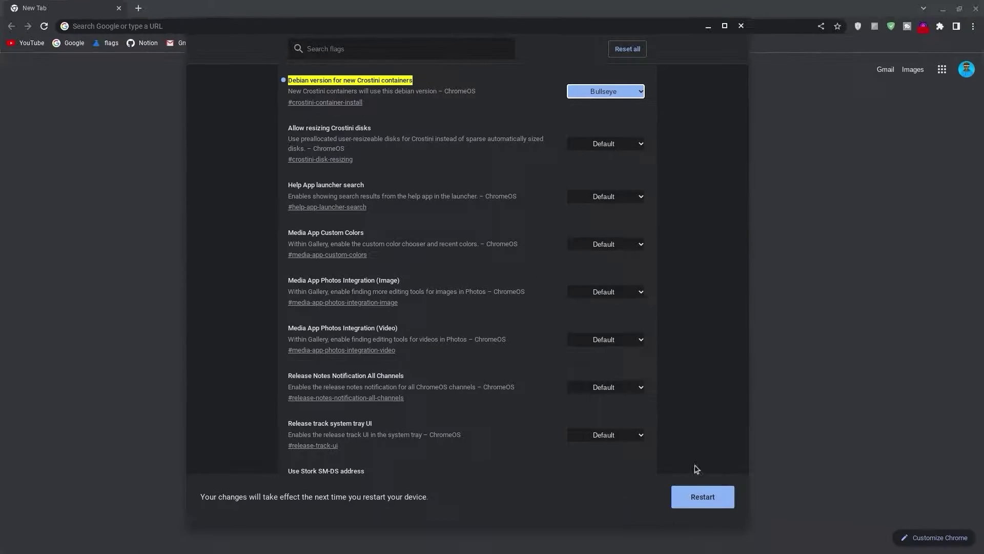
left_click(702, 496)
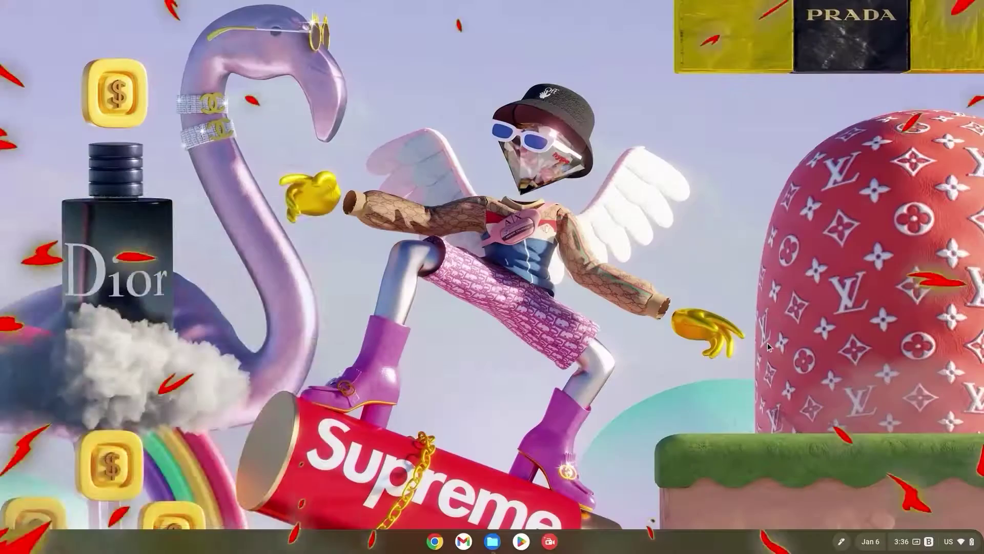
- Open the Developers page under Advanced in ChromeOS Settings
key("super")
type("settings")
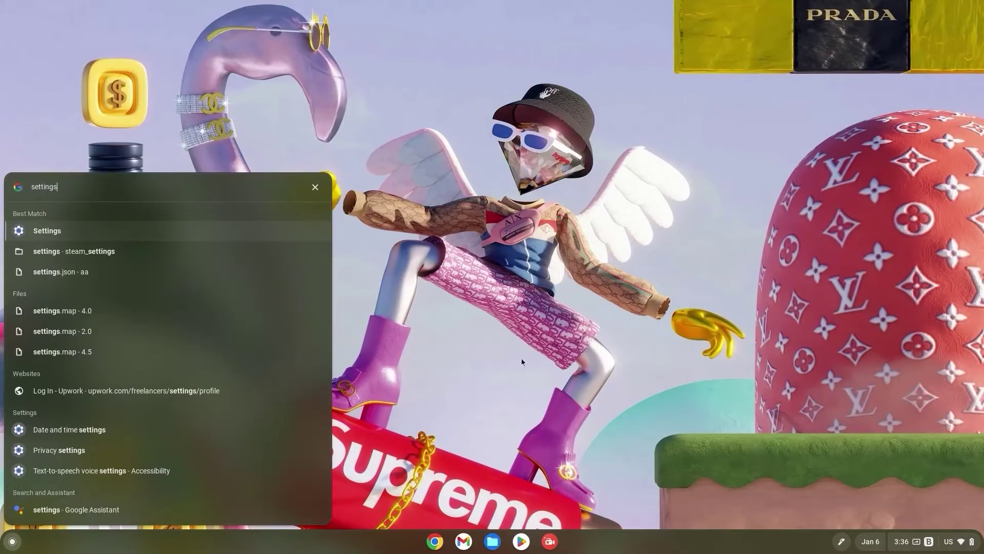
key("Return")
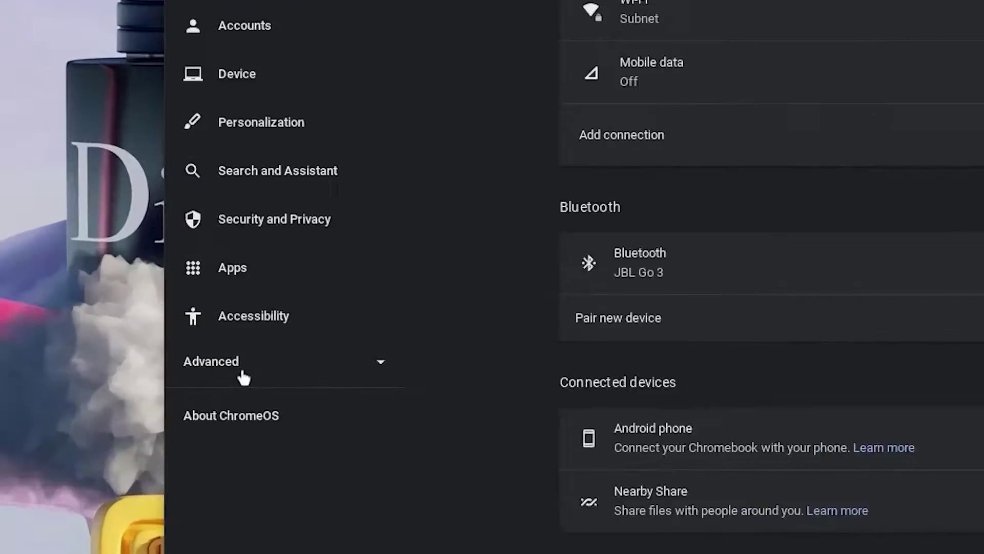
left_click(105, 376)
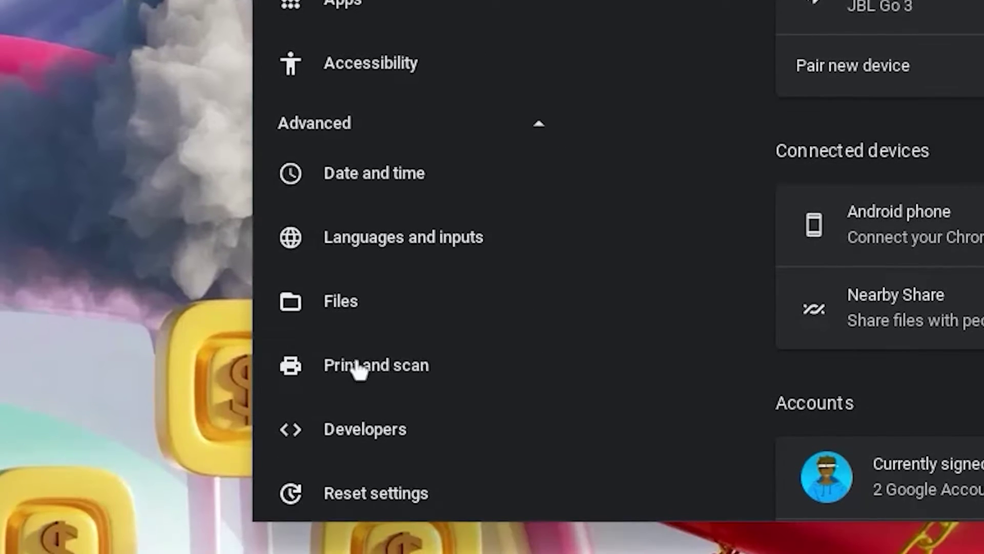
left_click(362, 446)
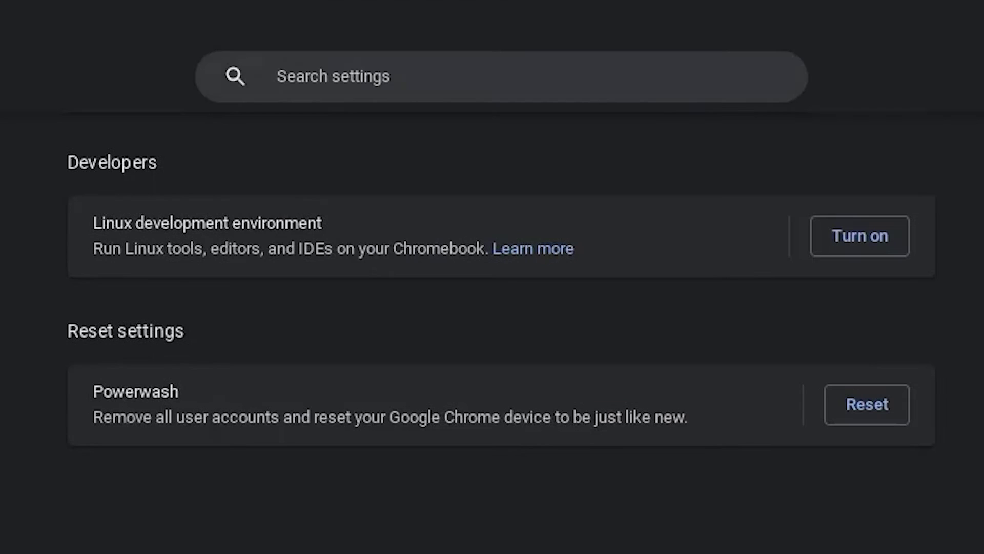
- Turn on Linux with a custom disk enlarged to about 20.3 GB and install
left_click(852, 243)
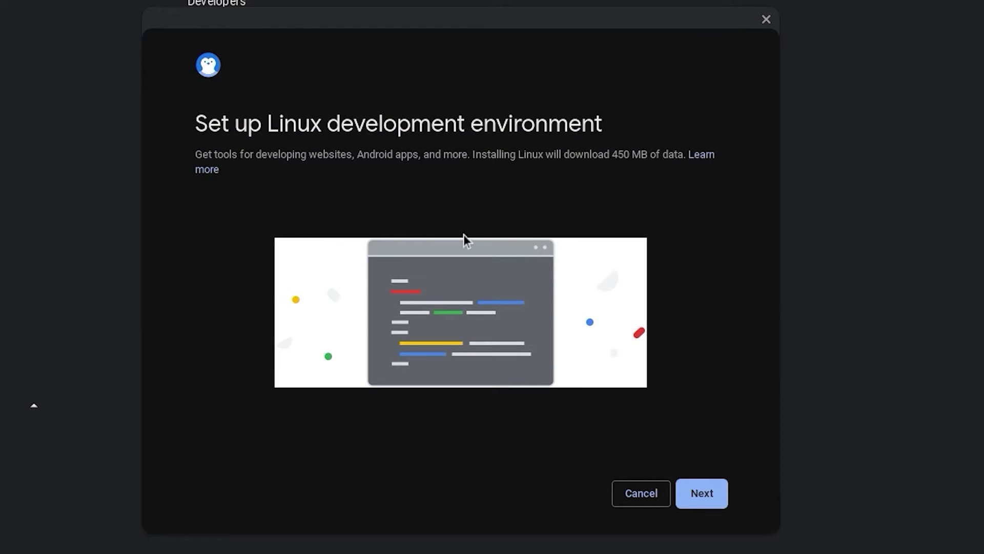
left_click(719, 503)
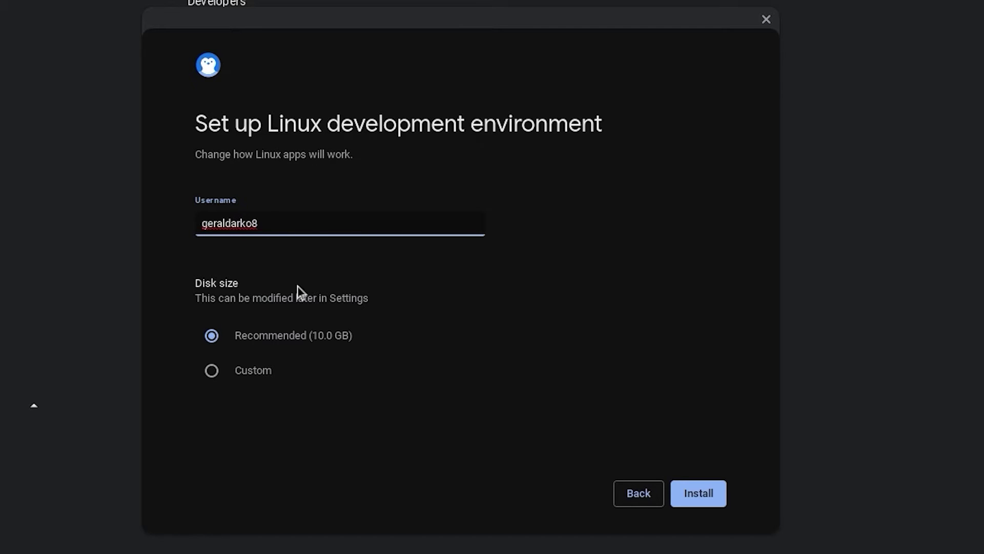
left_click(259, 369)
left_click_drag(243, 402, 286, 407)
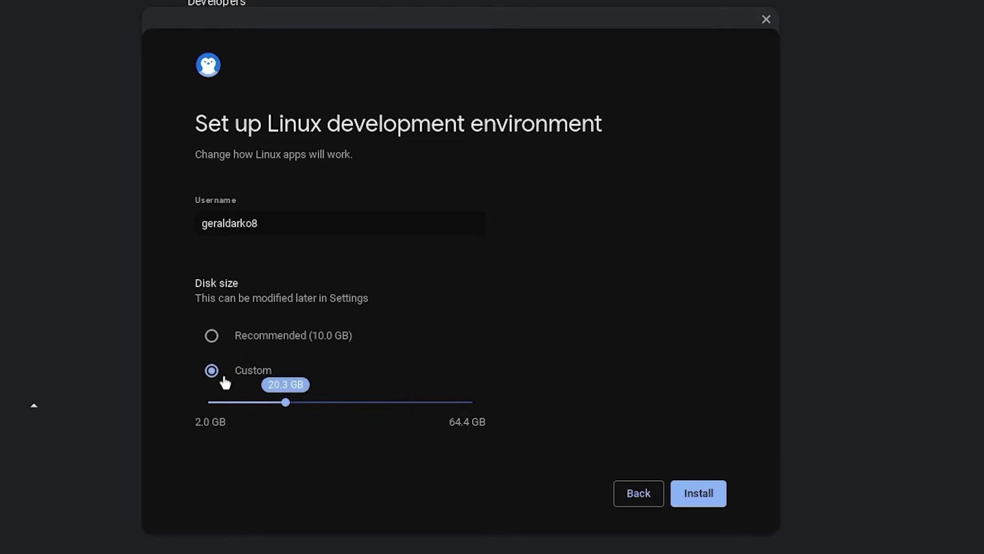
left_click(701, 500)
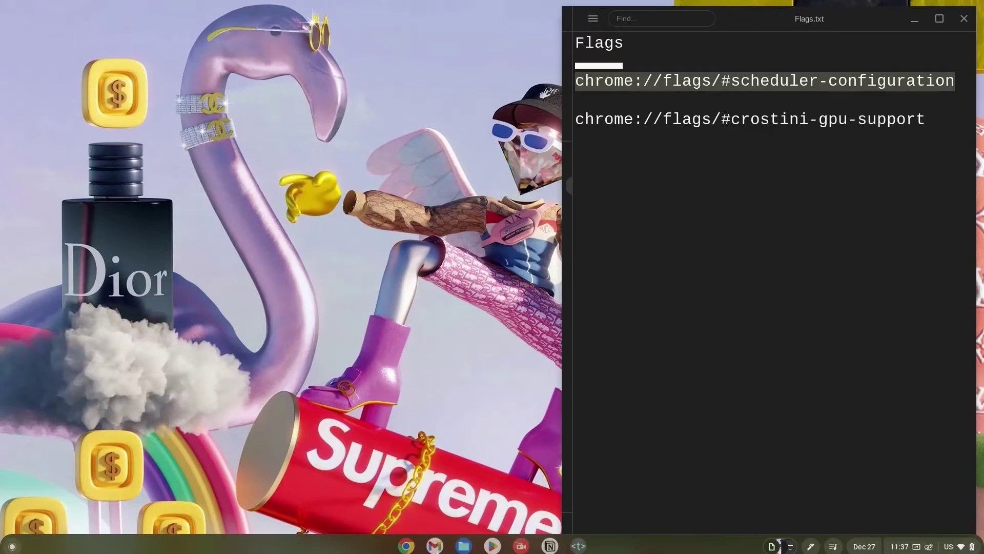
- Set the chrome://flags Scheduler Configuration flag to Enables Hyper-Threading
left_click(406, 547)
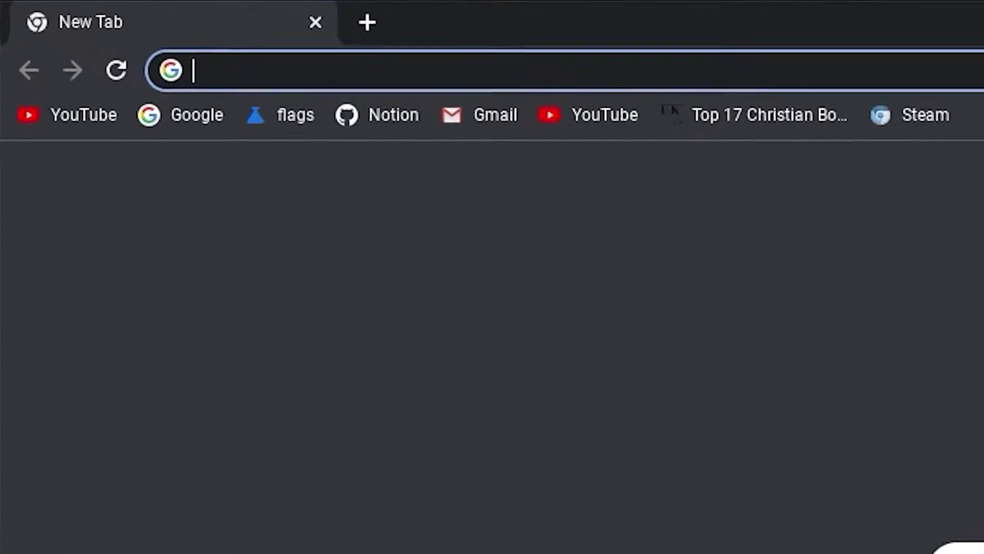
type("chrome://flags/#scheduler-configuration")
key("Return")
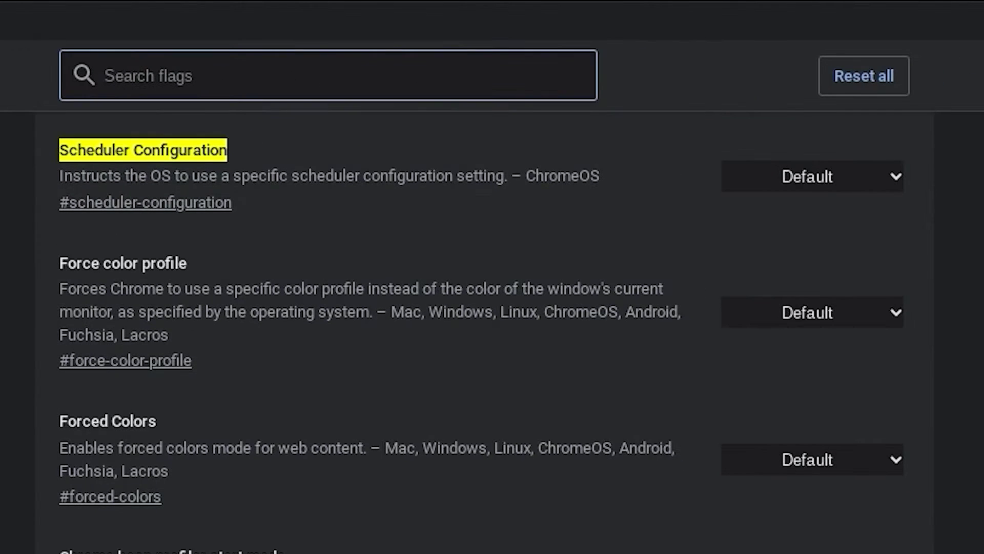
left_click(769, 185)
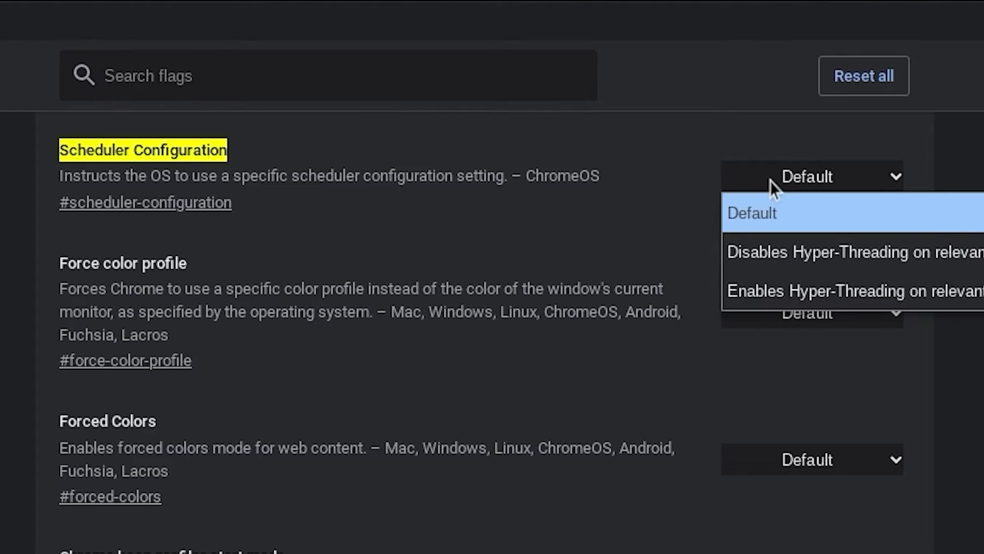
left_click(803, 291)
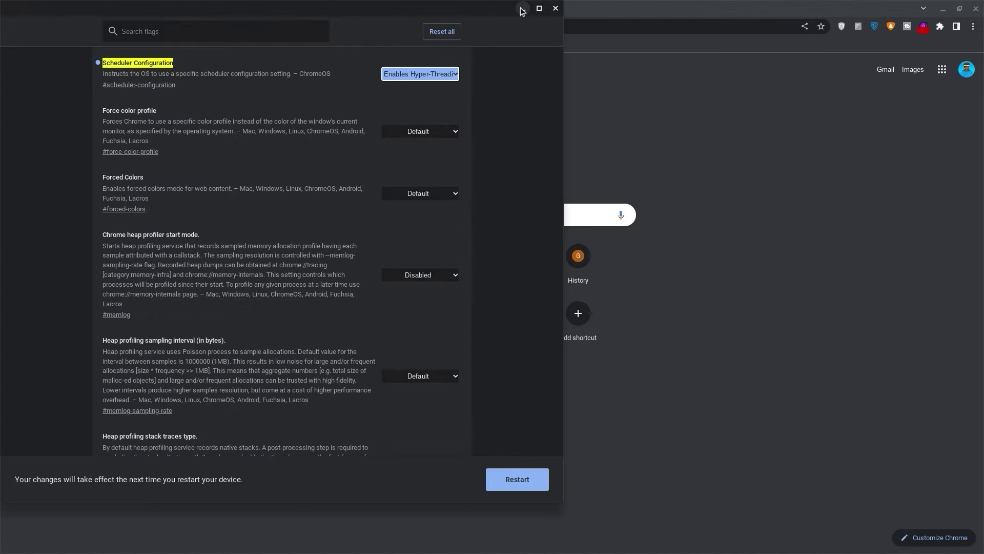
- Set the Crostini GPU Support flag to Enabled
left_click(520, 9)
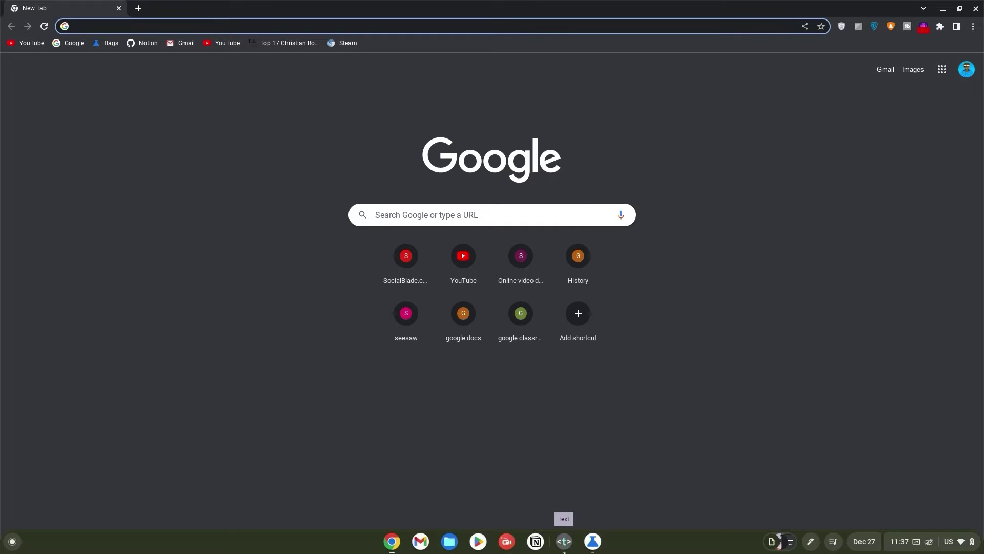
left_click(563, 541)
left_click_drag(577, 118, 928, 120)
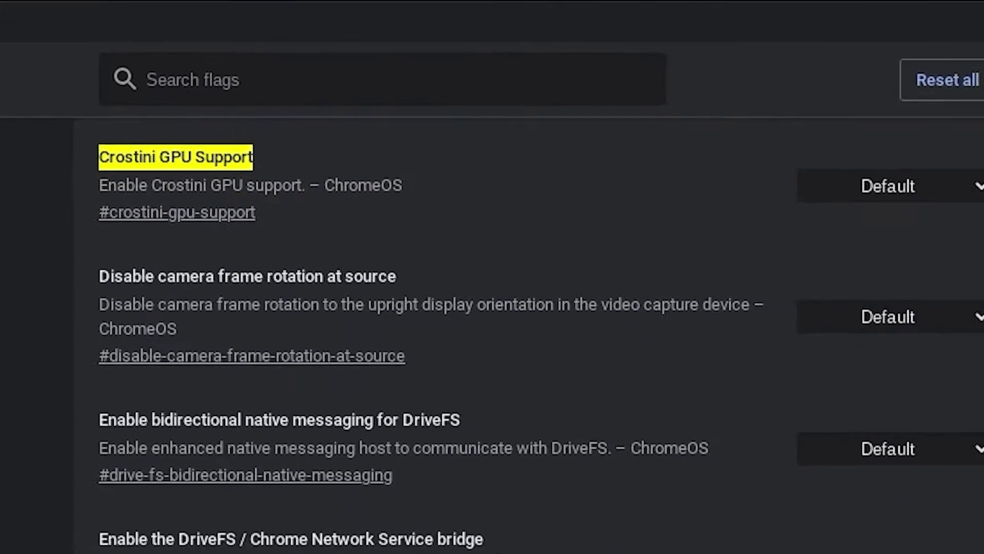
left_click(795, 176)
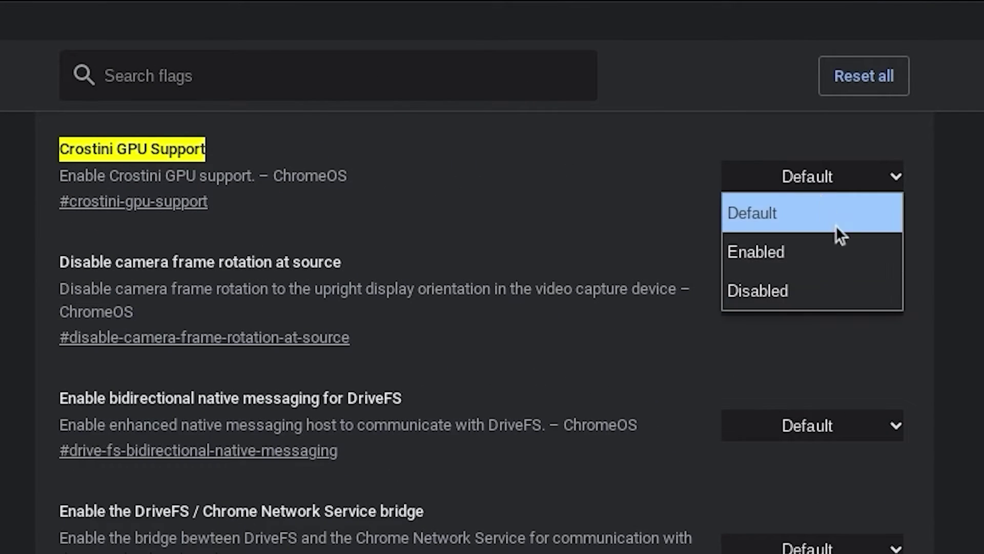
left_click(800, 257)
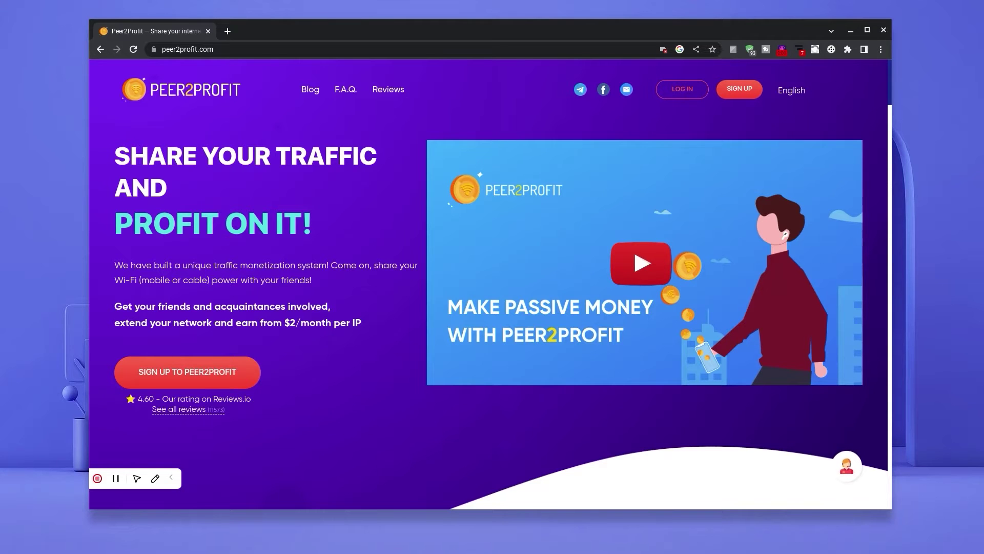
scroll(489, 282, "down", 10)
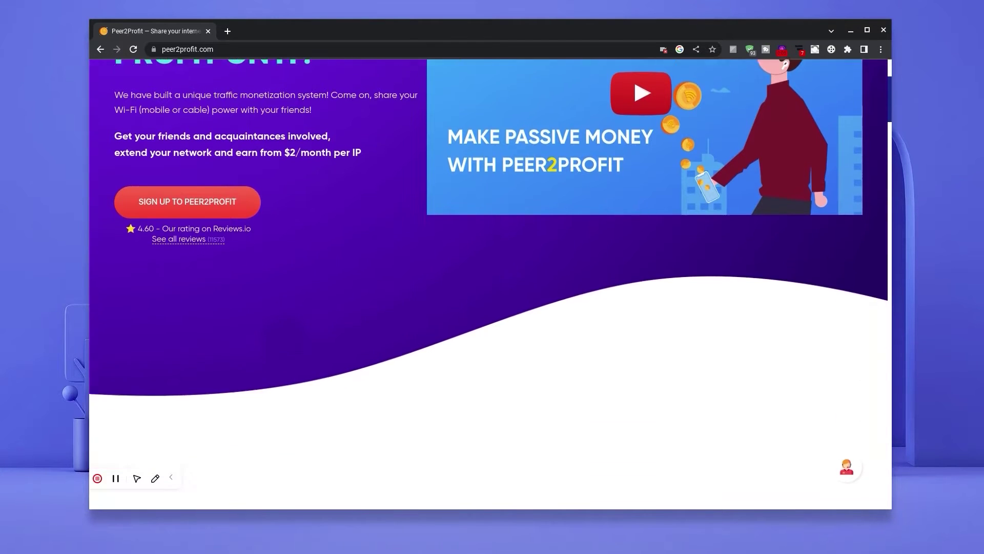
scroll(489, 282, "down", 15)
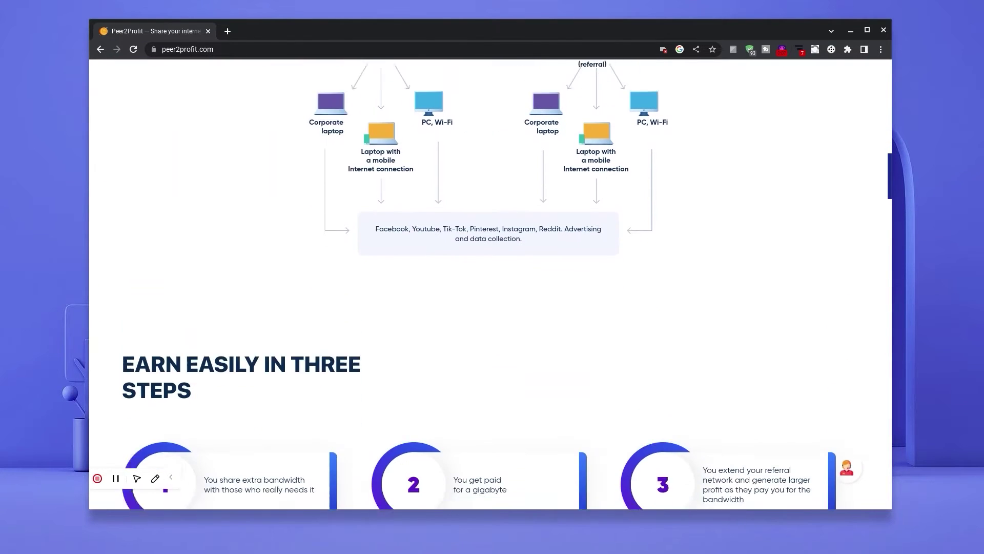
scroll(489, 282, "down", 15)
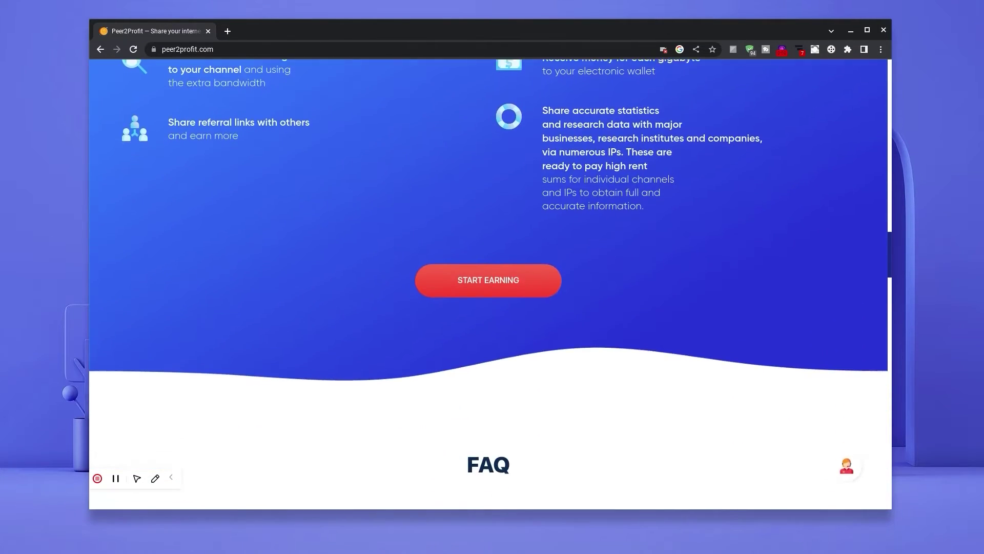
scroll(489, 282, "down", 15)
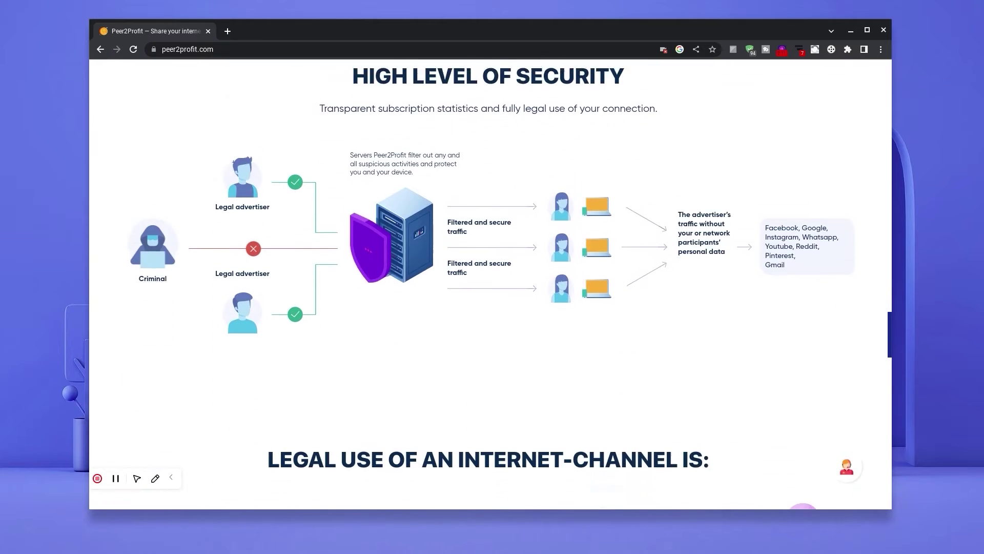
scroll(489, 282, "down", 15)
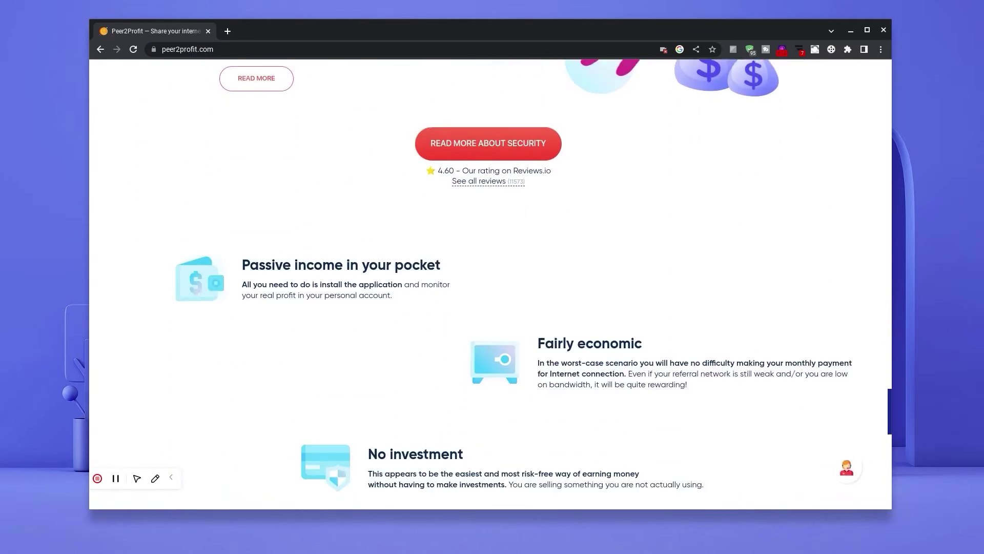
scroll(489, 282, "down", 7)
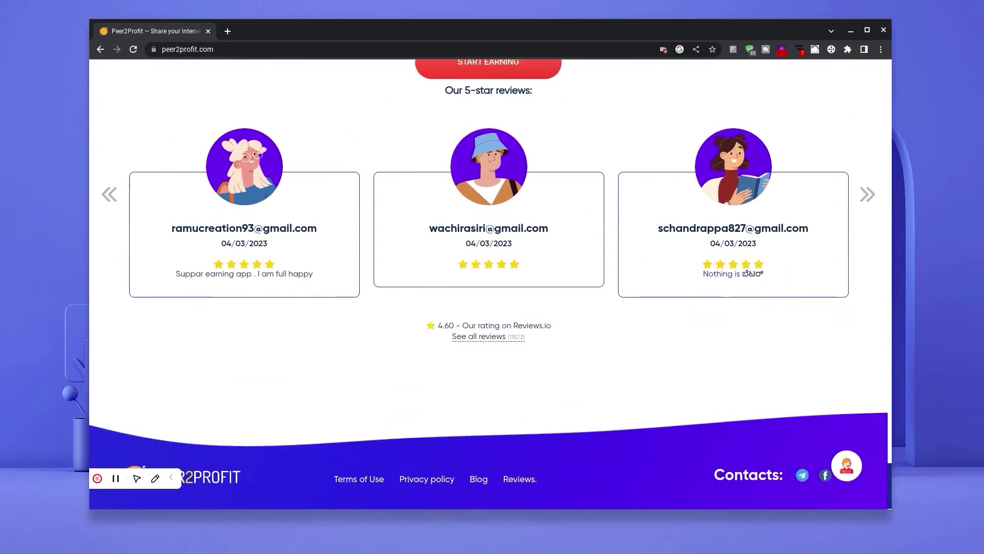
scroll(489, 282, "up", 1)
scroll(489, 282, "up", 15)
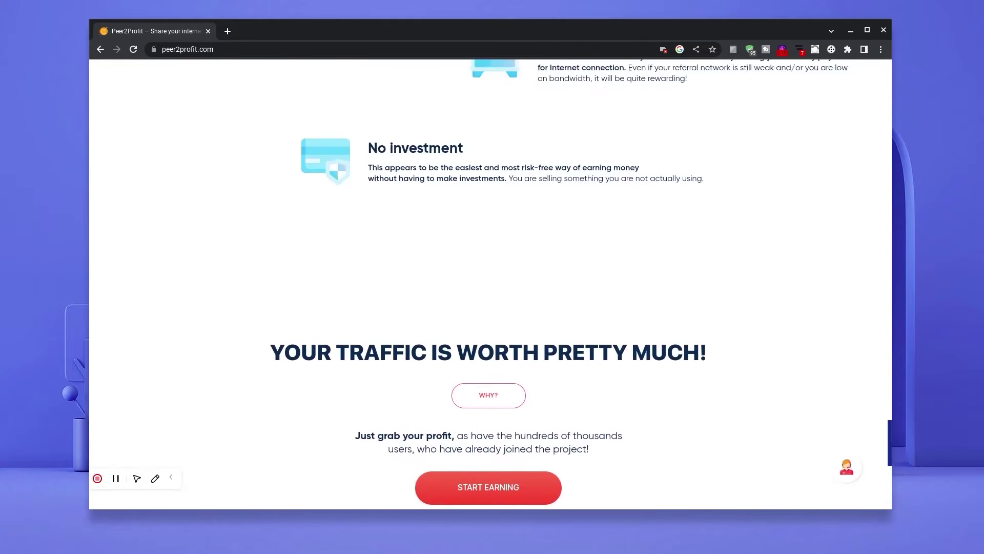
scroll(489, 282, "up", 10)
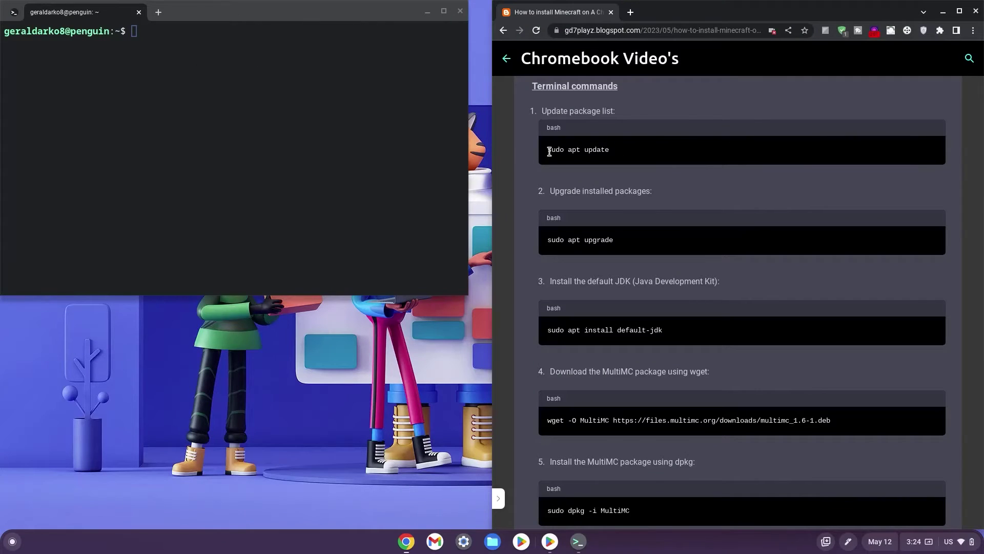
- Run apt update, apt upgrade and install default-jdk in the Linux terminal
right_click(398, 136)
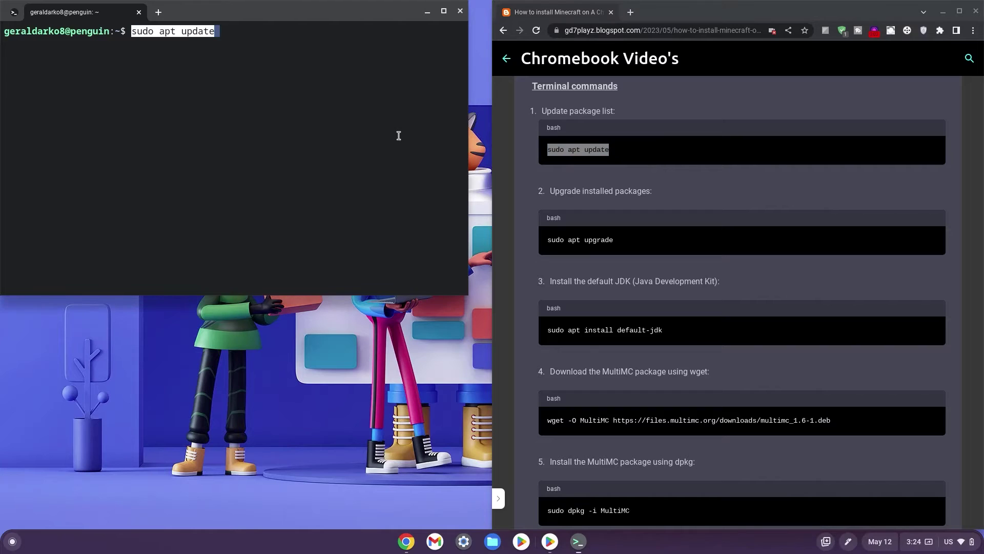
key("Return")
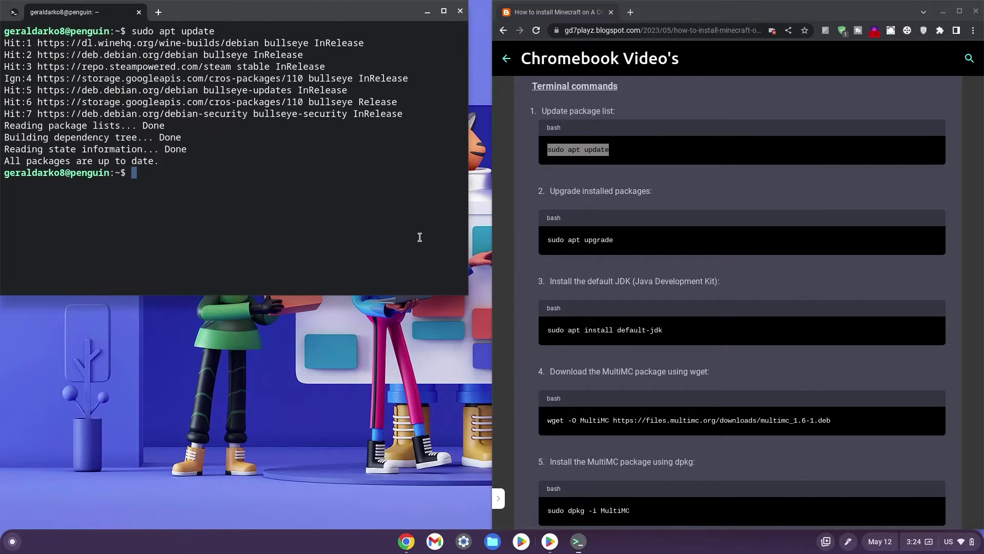
left_click_drag(546, 240, 641, 244)
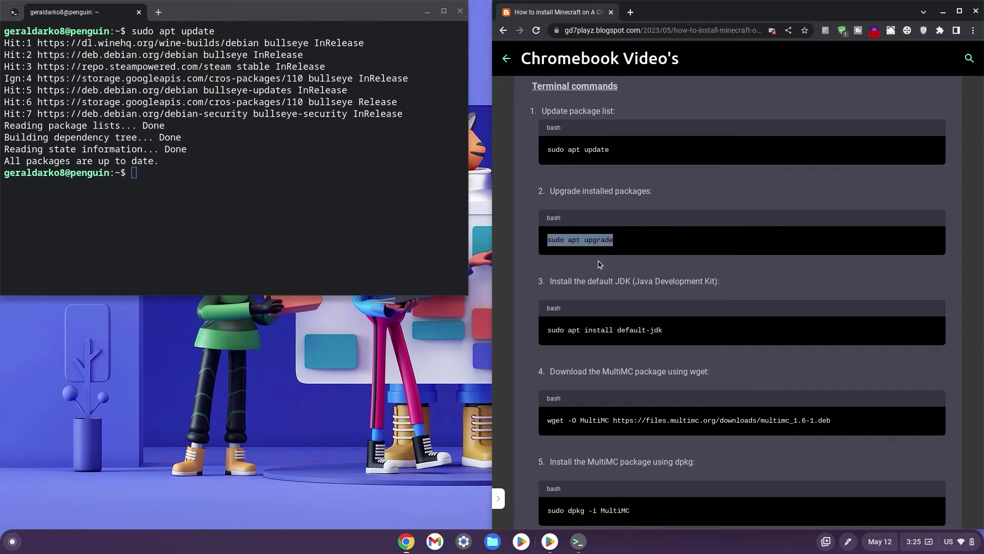
right_click(355, 199)
key("Return")
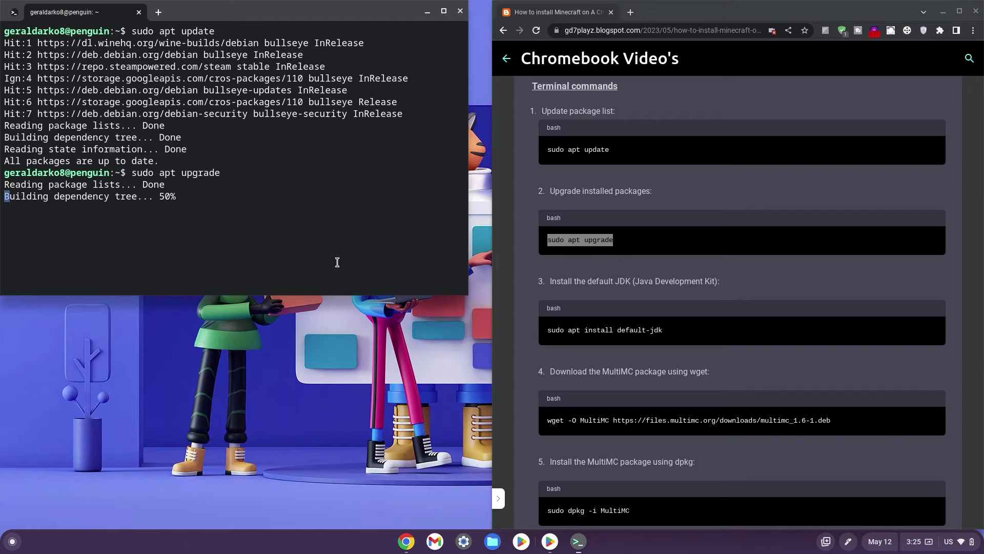
left_click(612, 305)
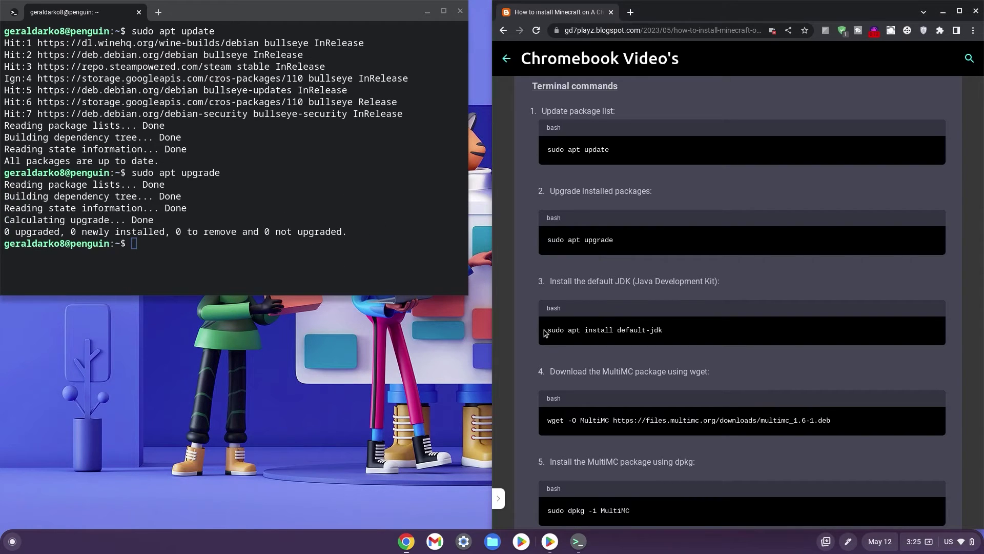
left_click_drag(548, 330, 709, 339)
right_click(369, 251)
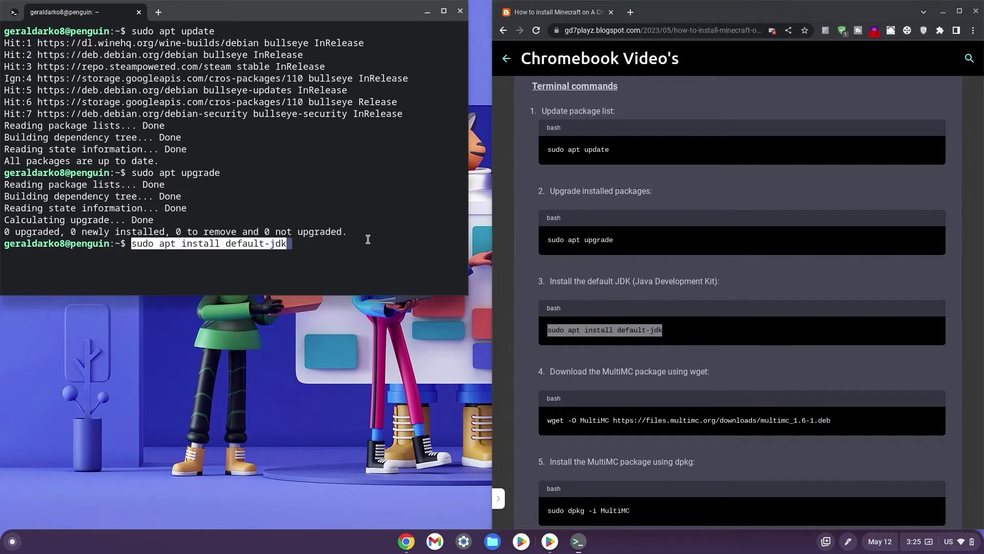
key("Return")
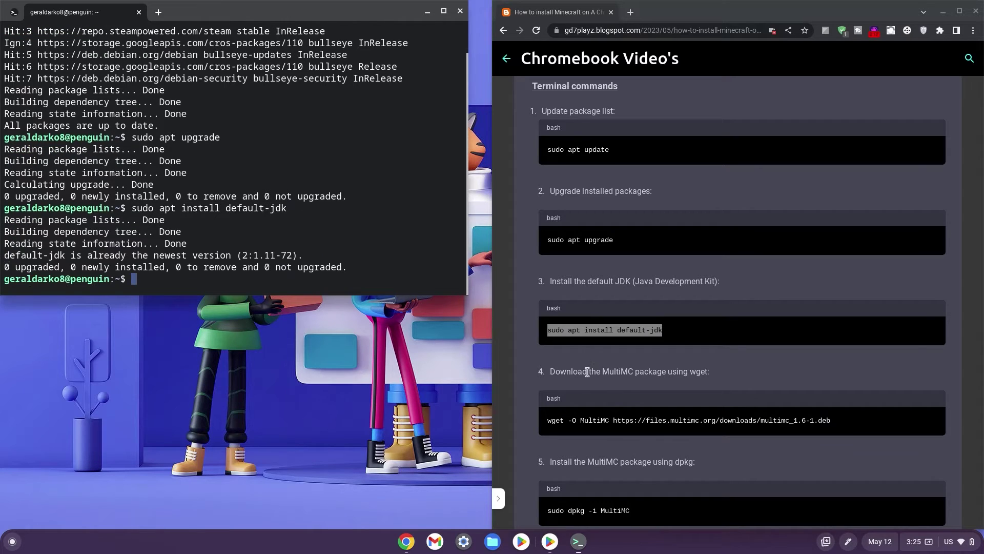
- Download the MultiMC package with wget and install it with dpkg
left_click_drag(545, 424, 851, 419)
right_click(404, 285)
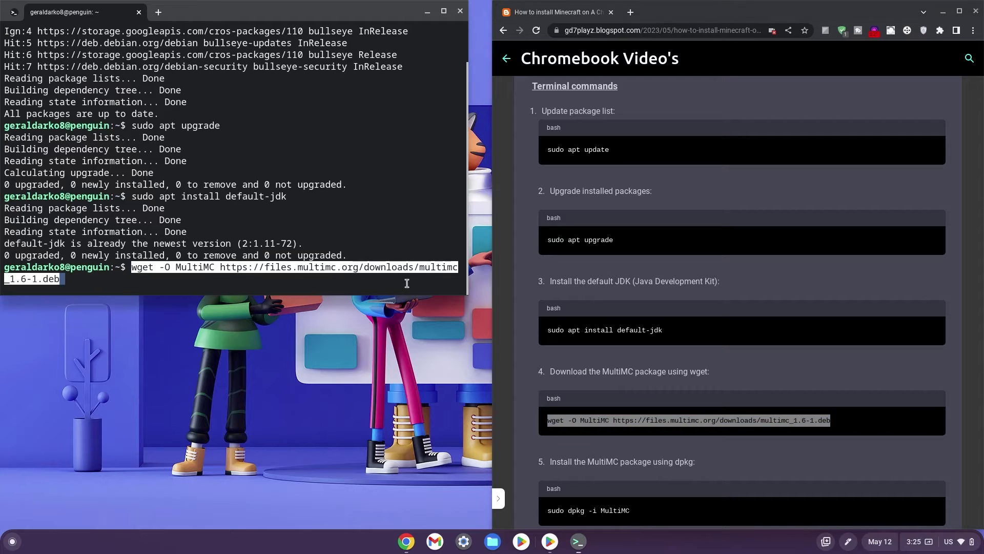
key("Return")
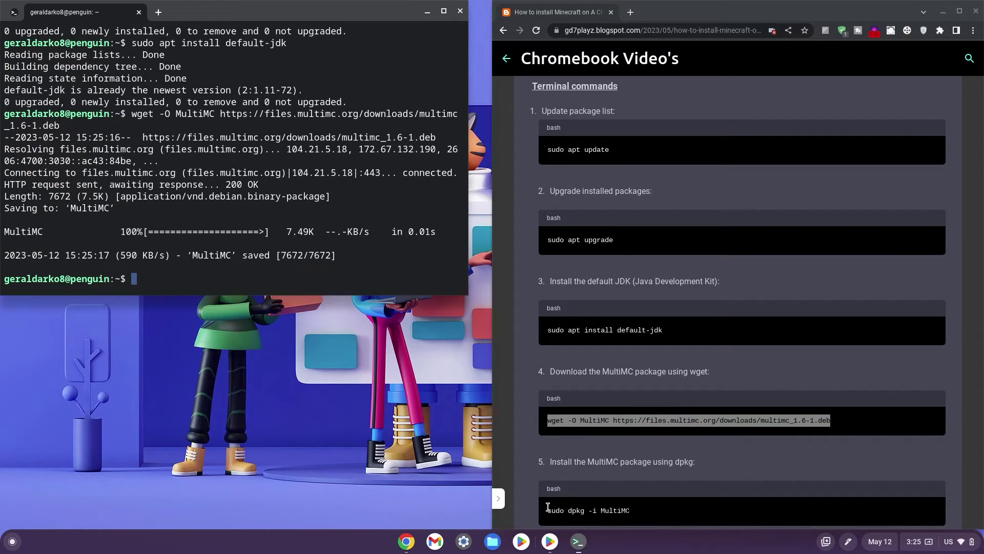
left_click_drag(548, 506, 606, 521)
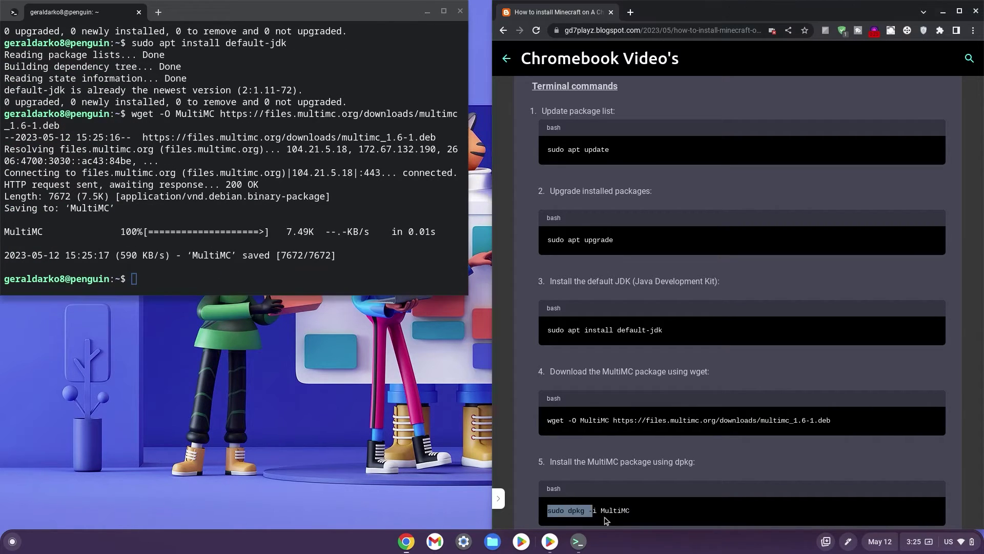
right_click(274, 213)
key("Return")
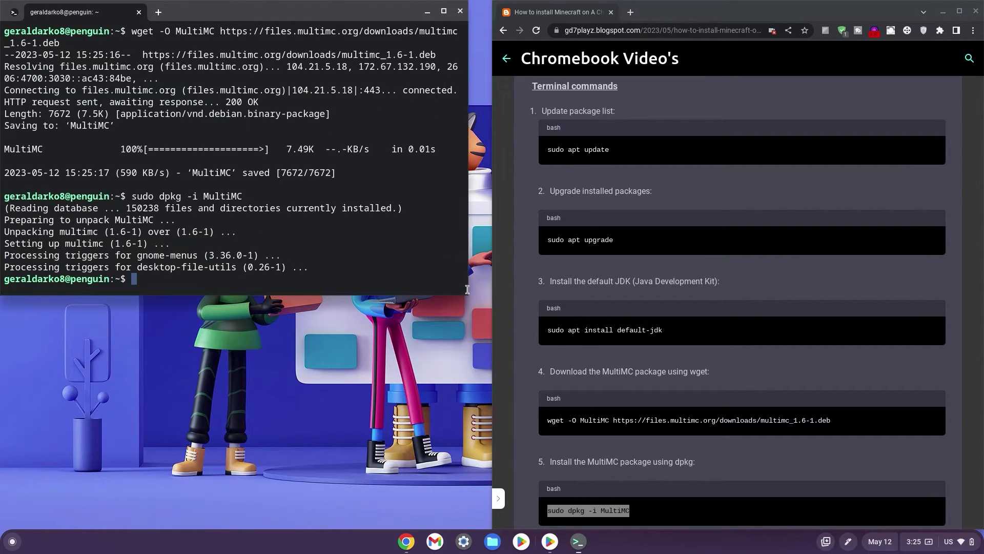
- Launch MultiMC 5 from the launcher search for 'mul'
key("super")
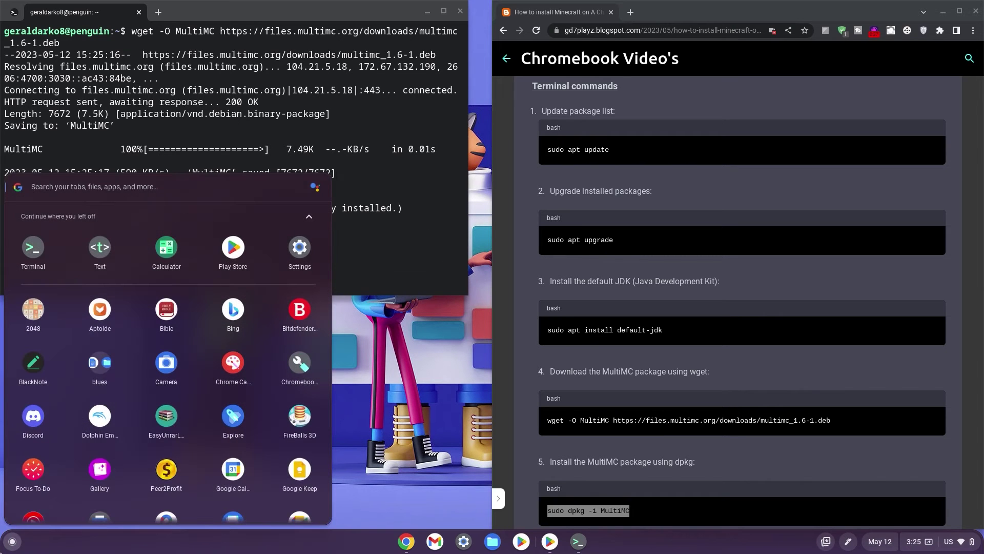
type("mul")
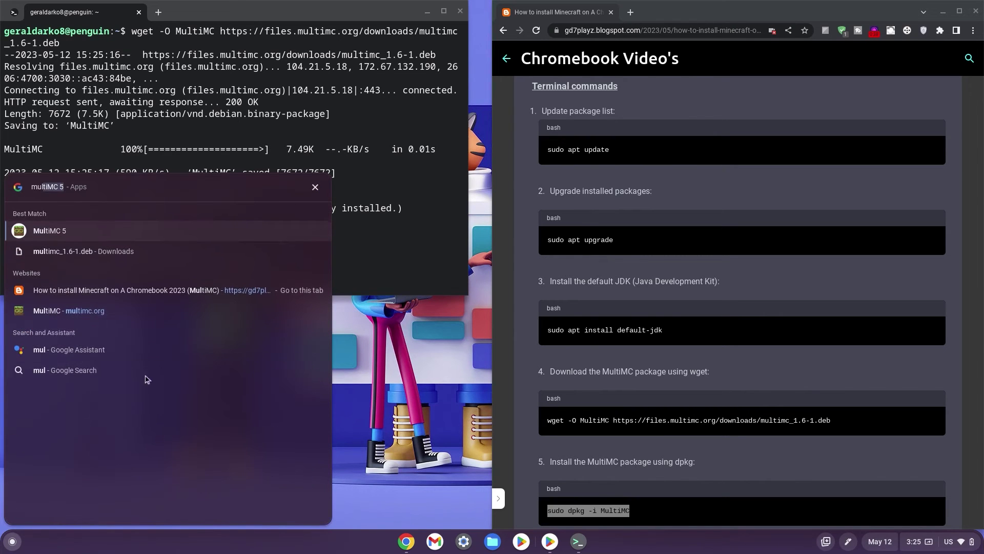
left_click(84, 230)
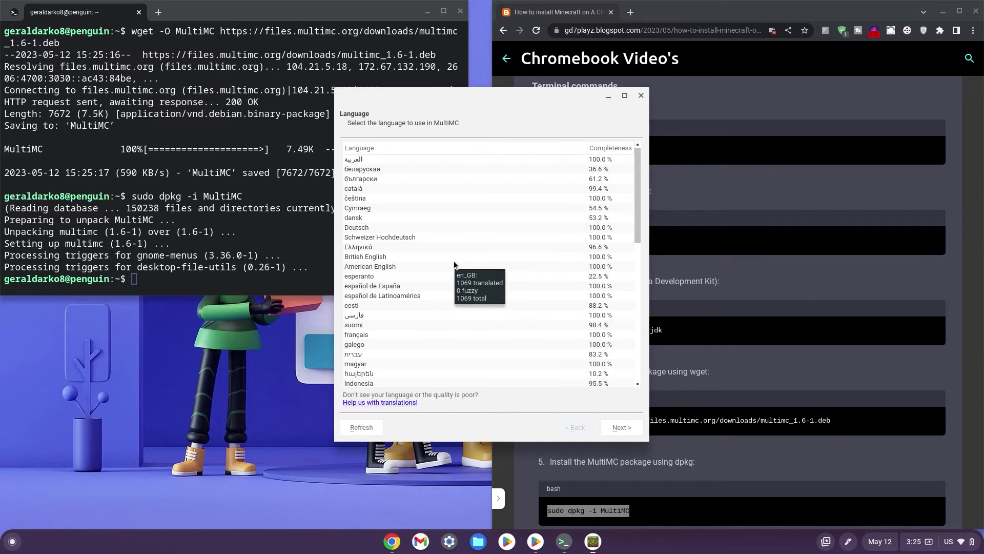
- Choose American English and the Java 17.0.6 installation in MultiMC's setup wizard
left_click(552, 266)
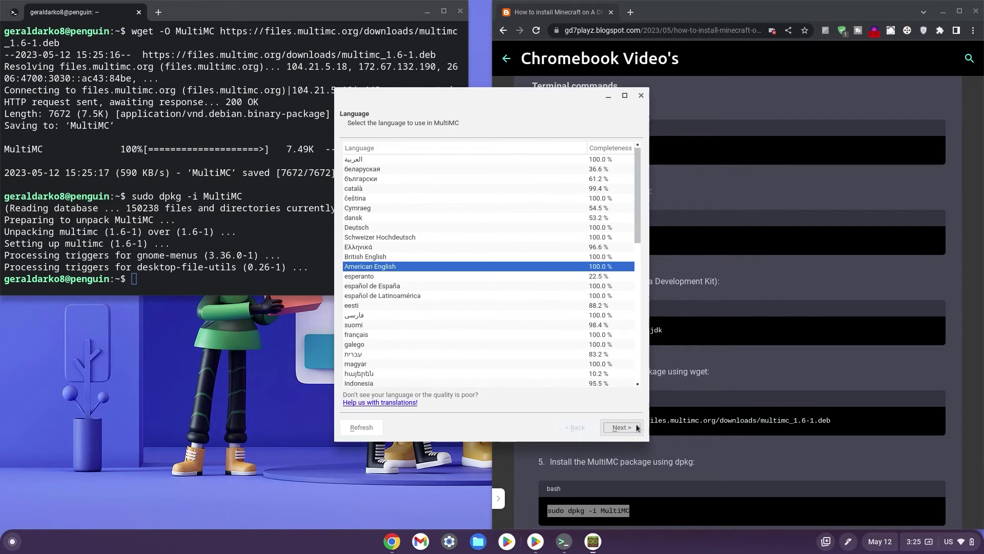
left_click(637, 428)
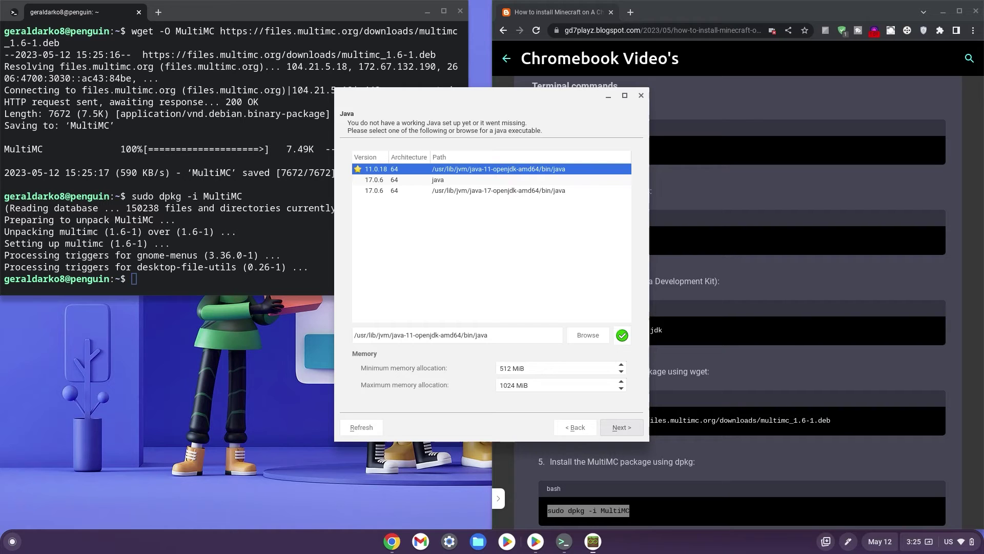
double_click(447, 181)
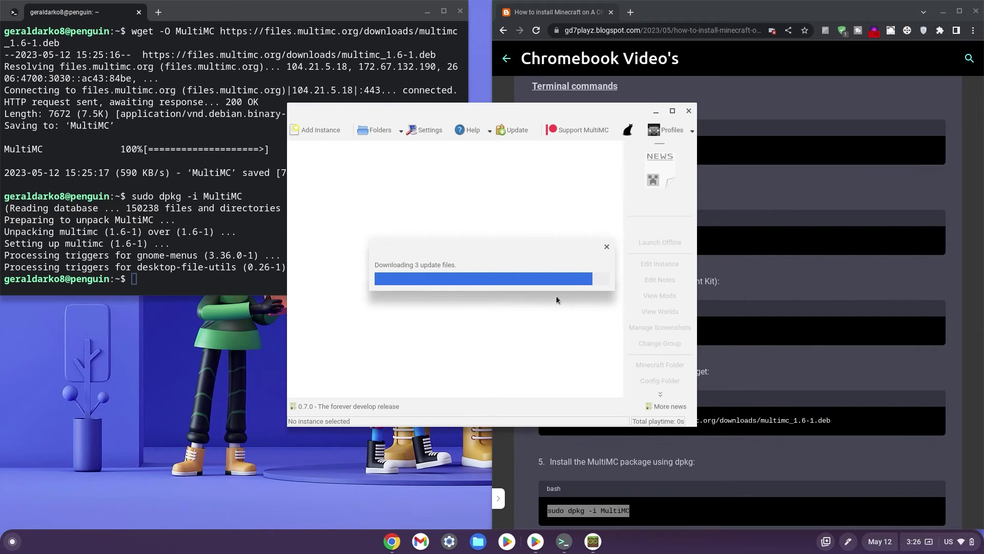
- Start adding a Microsoft account under Manage Accounts, then begin a new Minecraft instance
left_click(828, 87)
left_click(834, 143)
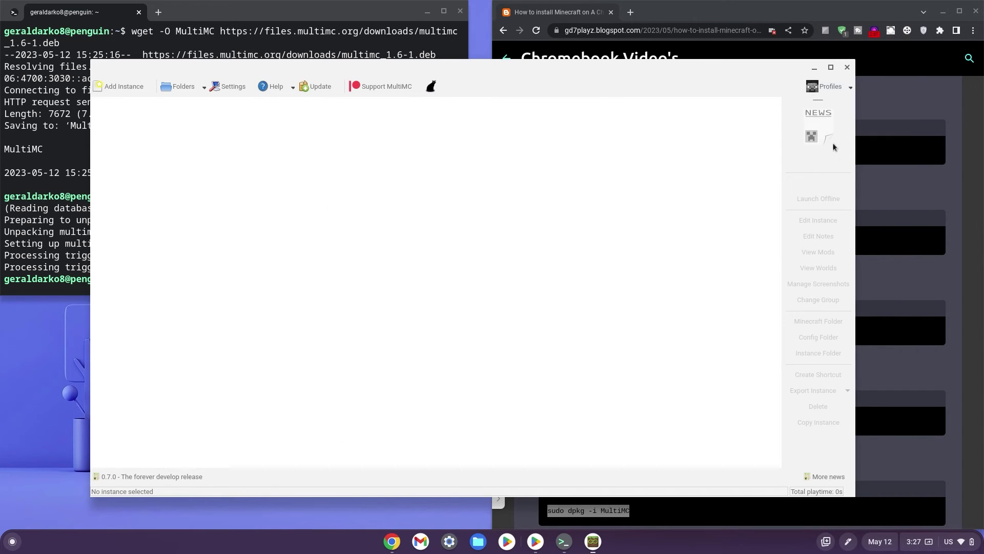
left_click(604, 131)
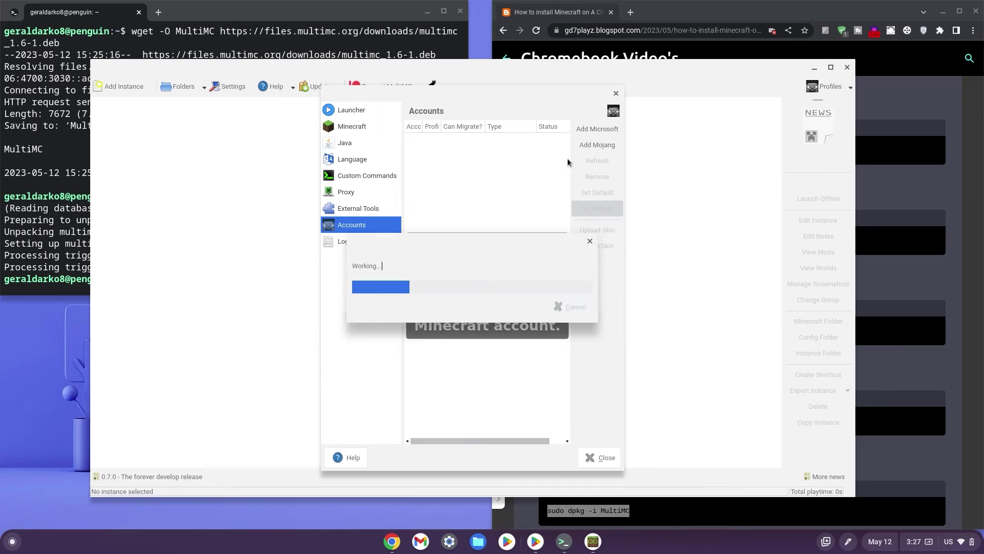
key("Escape")
key("Escape")
left_click(118, 87)
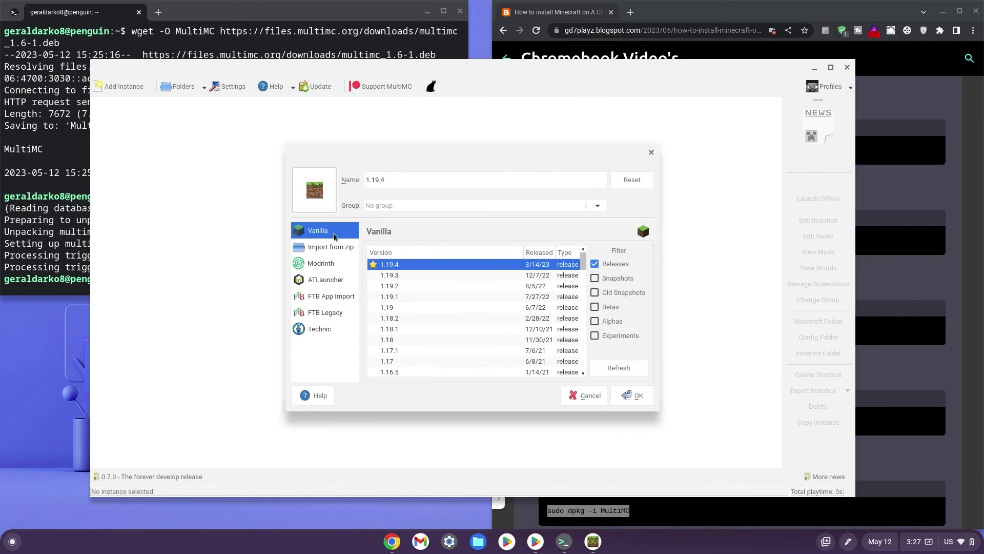